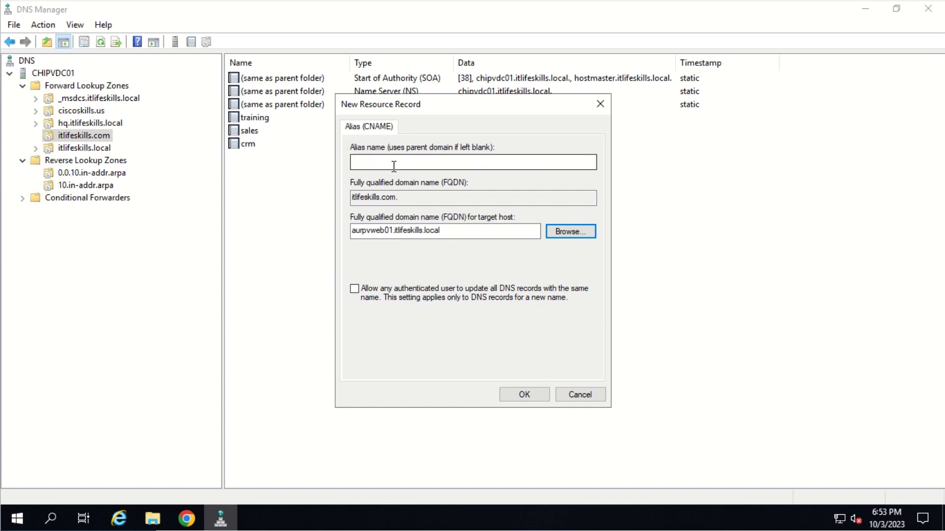
Try to add a CNAME record named sales in itlifeskills.com pointing to aurpvweb01.itlifeskills.local, and close the record form
left_click(394, 165)
type("sales")
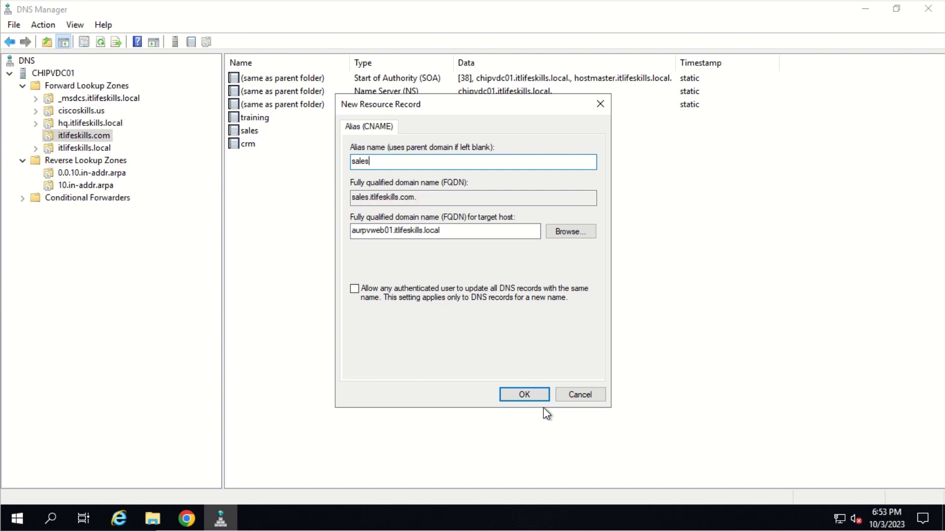
left_click(536, 399)
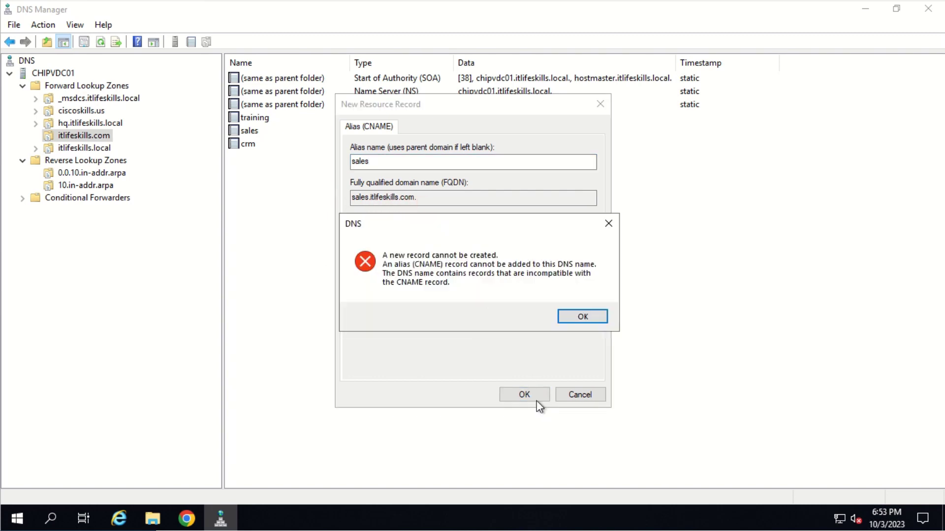
left_click(593, 317)
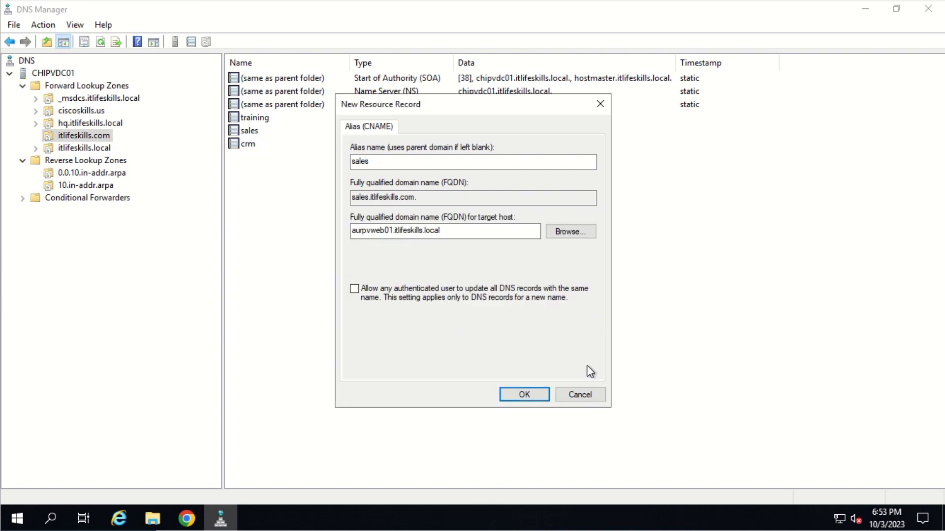
left_click(581, 395)
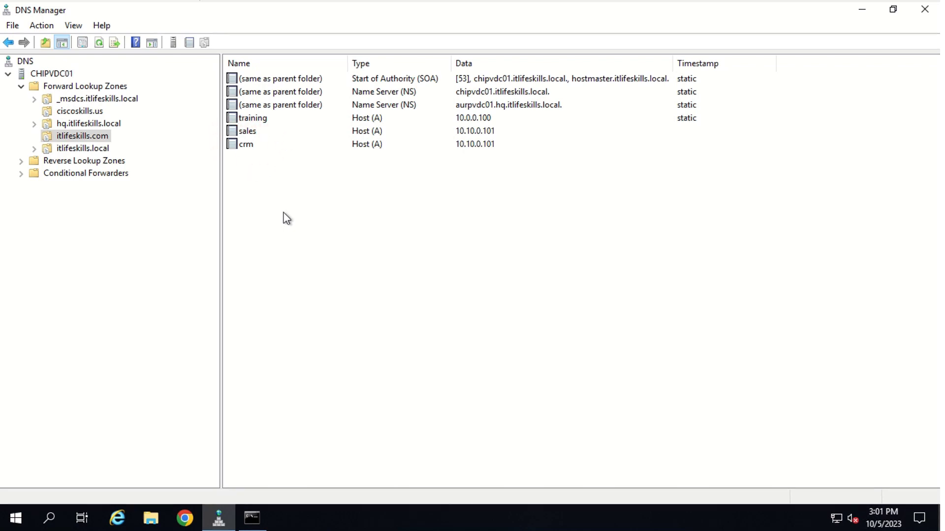
Delete the sales and crm host (A) records from the itlifeskills.com zone
left_click(248, 142)
left_click(247, 136, "ctrl")
right_click(247, 135)
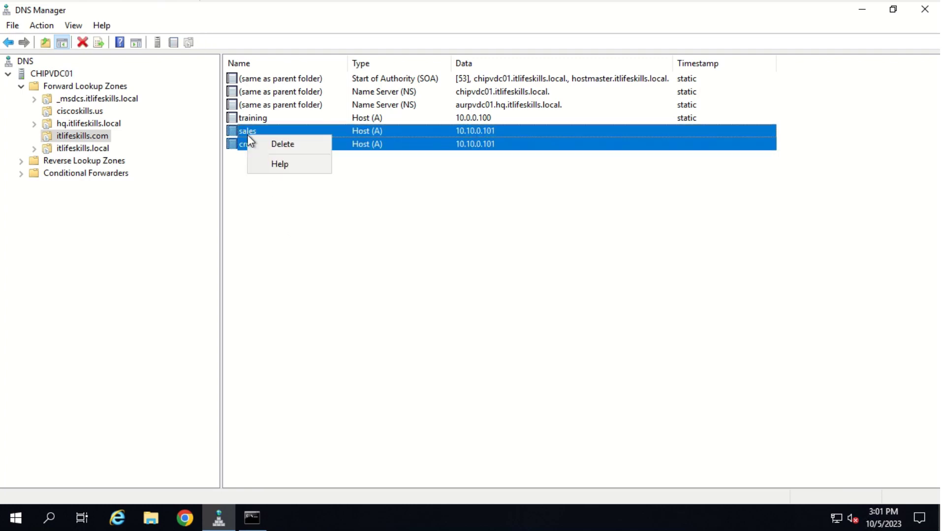
left_click(266, 143)
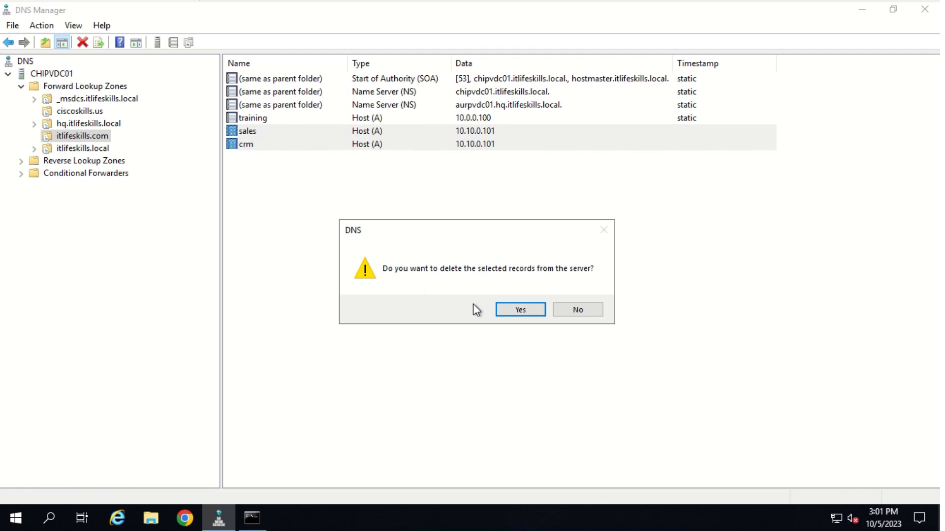
left_click(515, 309)
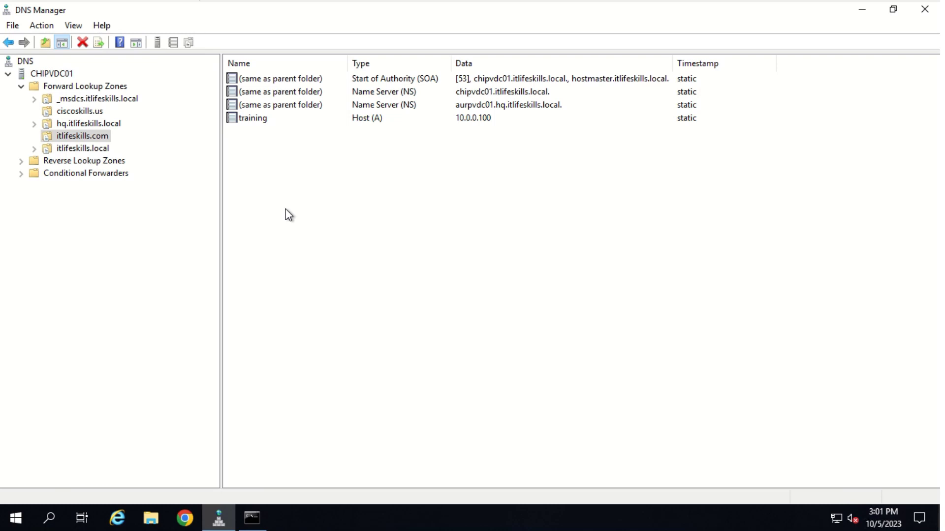
Start a new CNAME record in itlifeskills.com and pick aurpvweb01 from the itlifeskills.local forward lookup zone as its target host
right_click(285, 209)
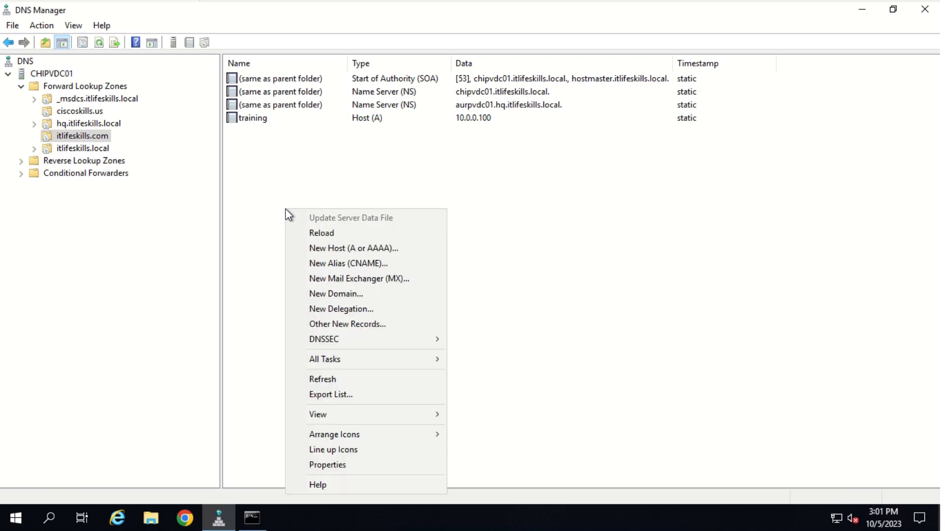
left_click(356, 265)
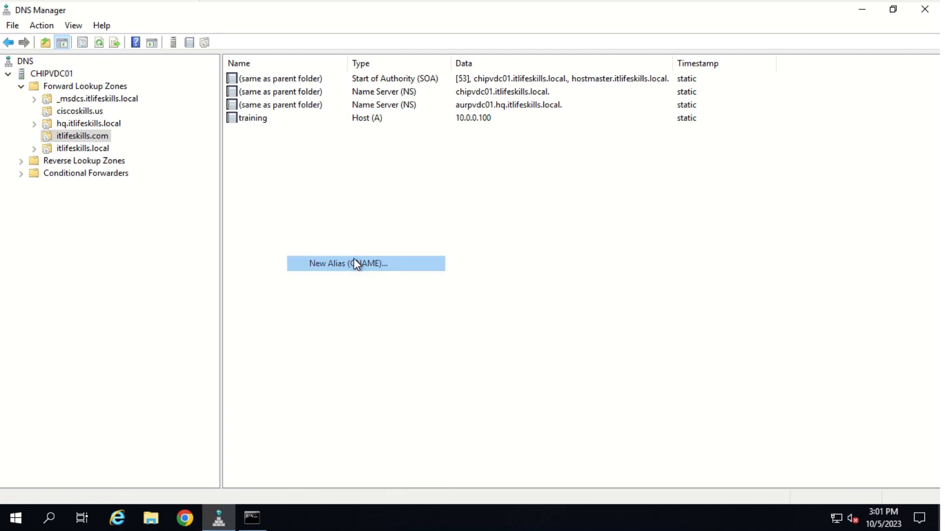
left_click(579, 238)
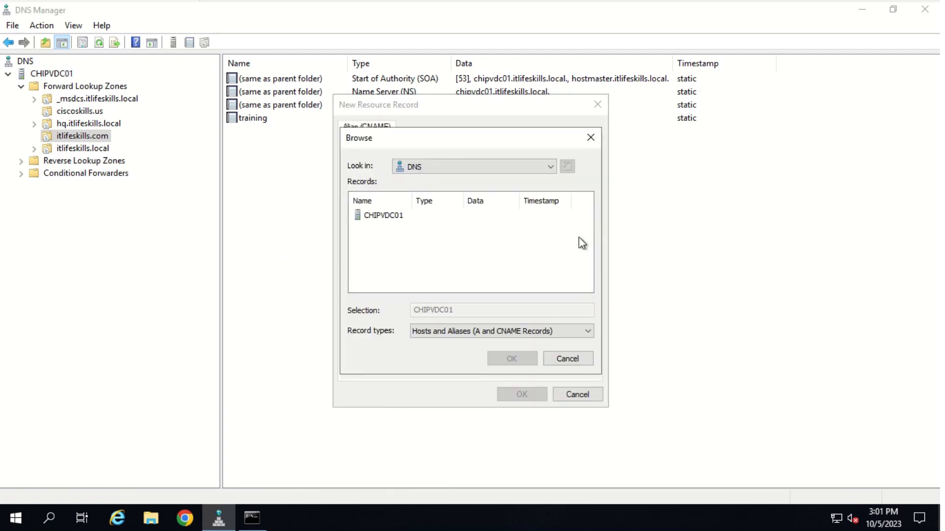
double_click(384, 216)
double_click(394, 217)
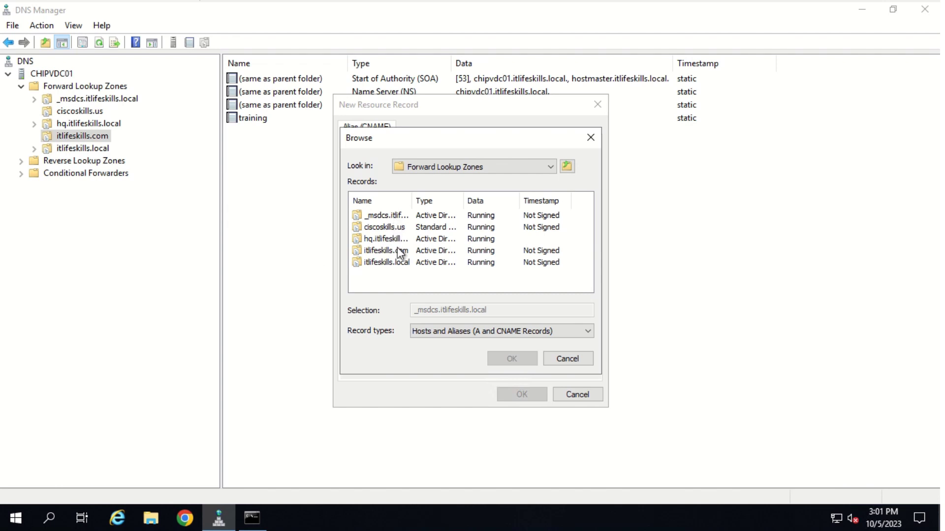
double_click(397, 262)
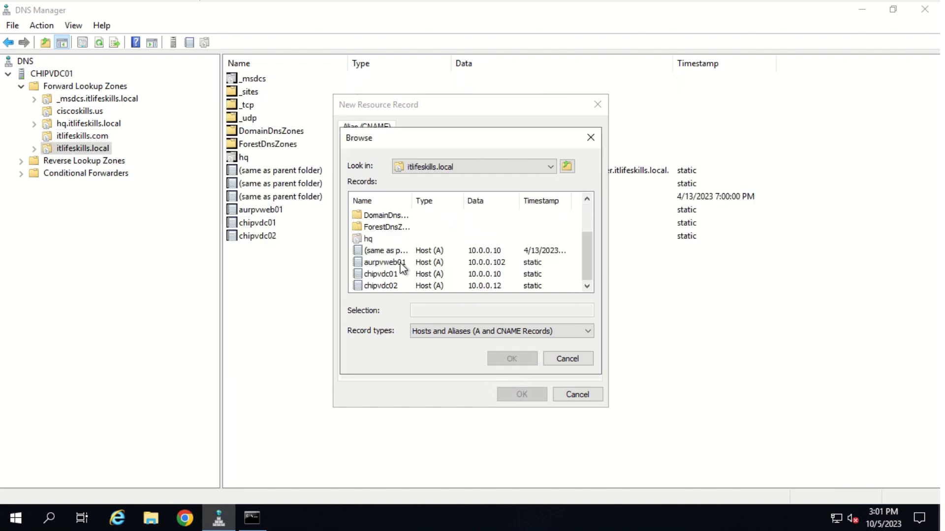
double_click(399, 263)
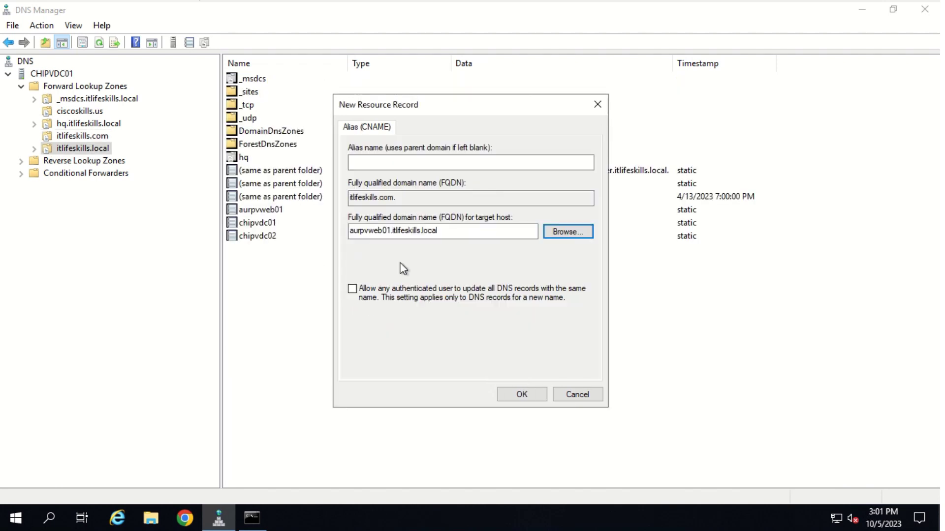
Name the alias sales, create the record, and display the records of the itlifeskills.com zone
left_click(393, 165)
type("sales")
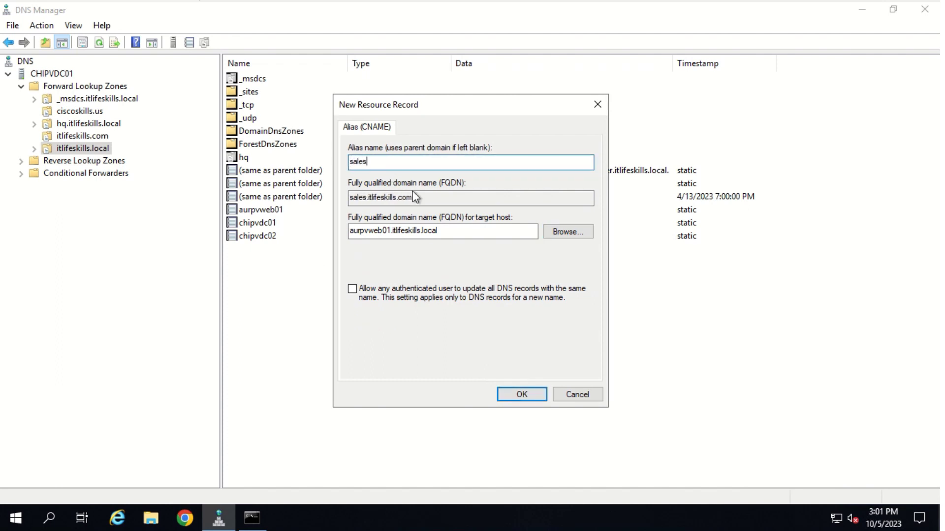
left_click(521, 394)
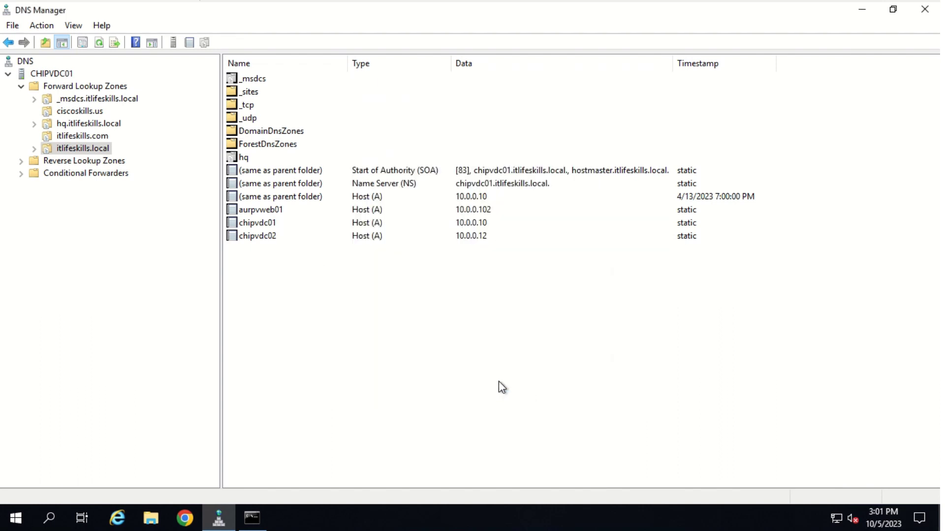
left_click(90, 136)
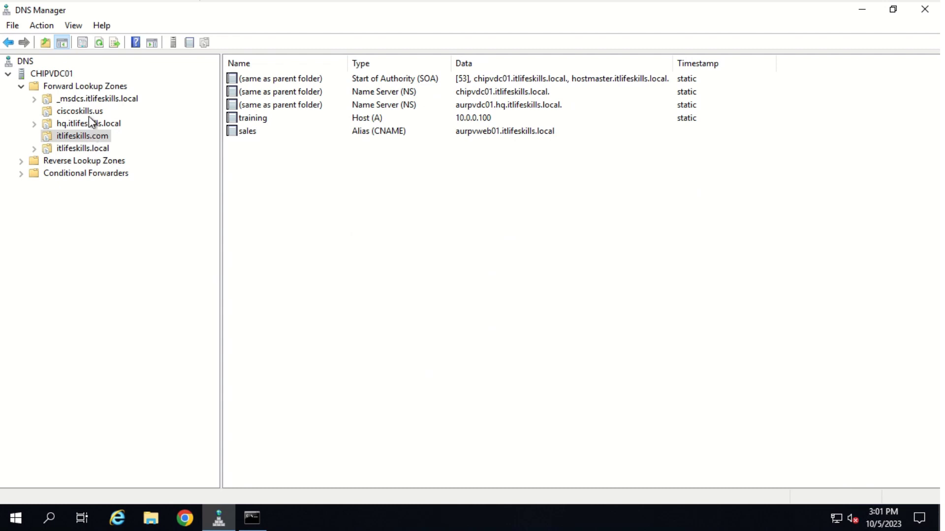
Start a new CNAME record in the ciscoskills.us zone with aurpvweb01 from the itlifeskills.local zone as its target host
left_click(90, 116)
right_click(289, 161)
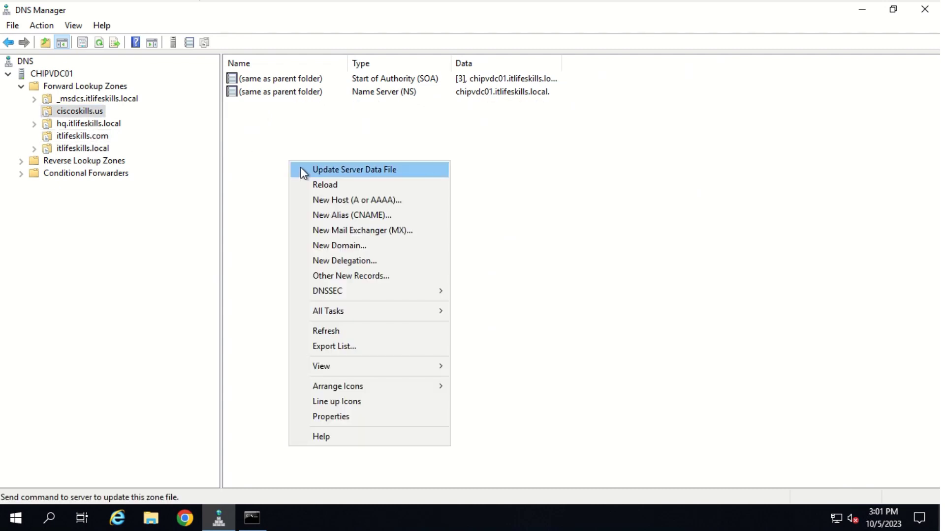
left_click(365, 214)
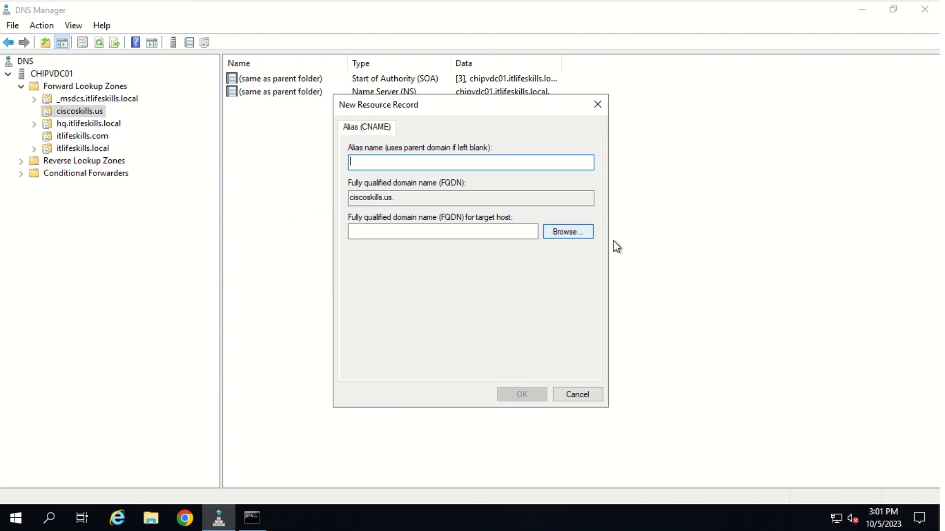
left_click(583, 234)
left_click(374, 216)
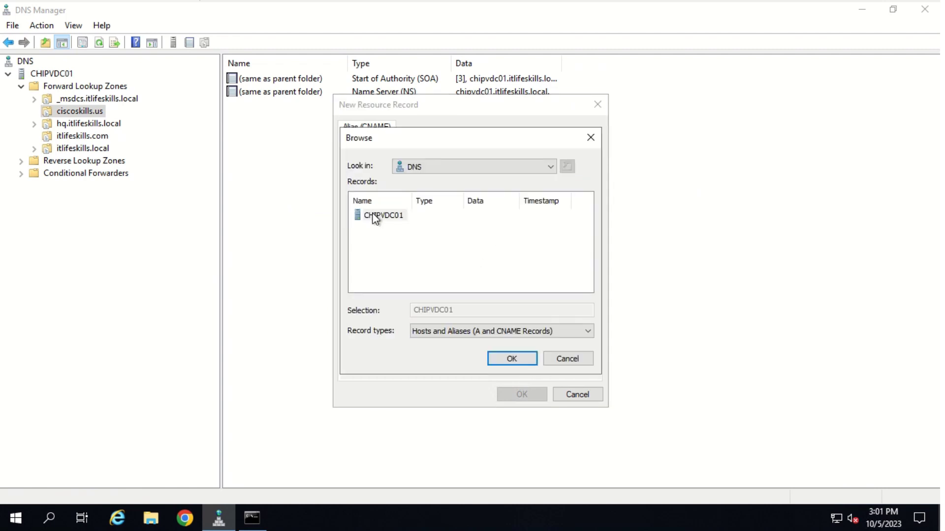
double_click(375, 217)
double_click(382, 216)
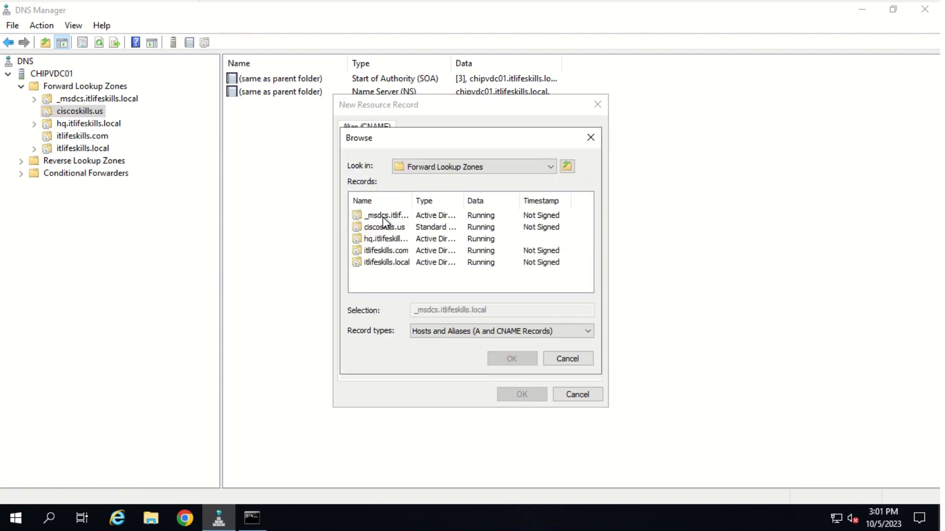
double_click(386, 262)
scroll(397, 267, "down", 2)
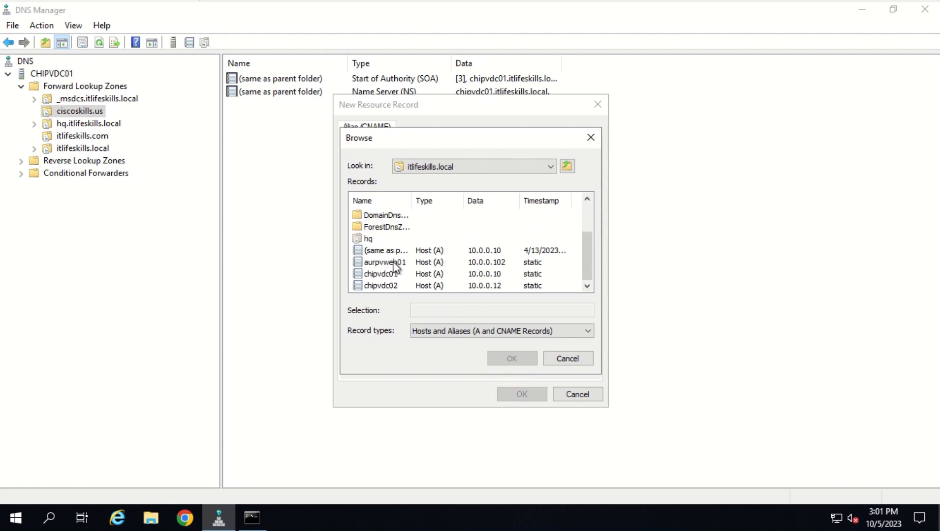
double_click(394, 265)
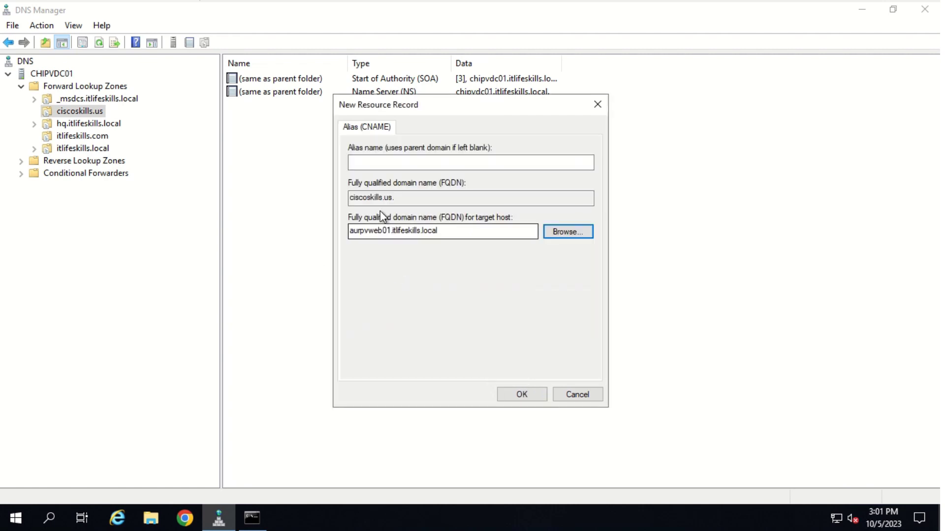
Name the ciscoskills.us alias crm and create the record
left_click(375, 164)
type("cr")
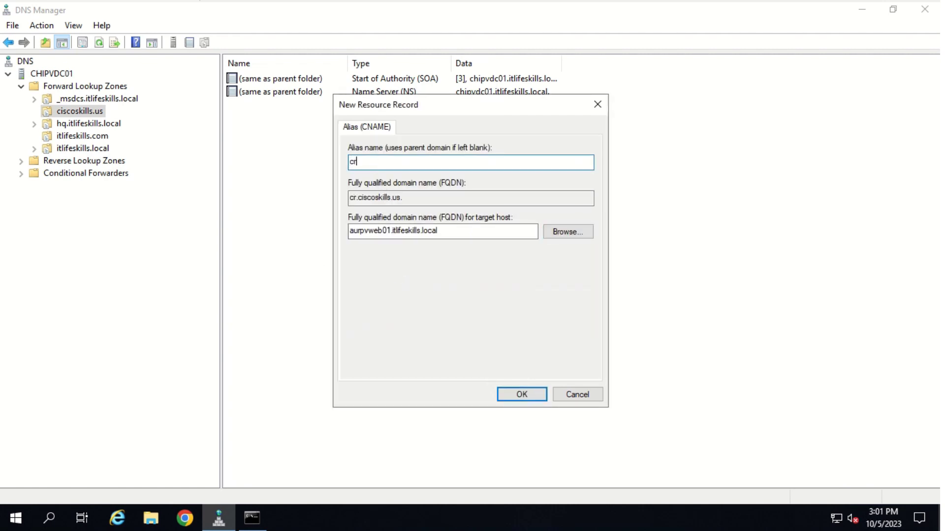
type("m")
left_click(523, 394)
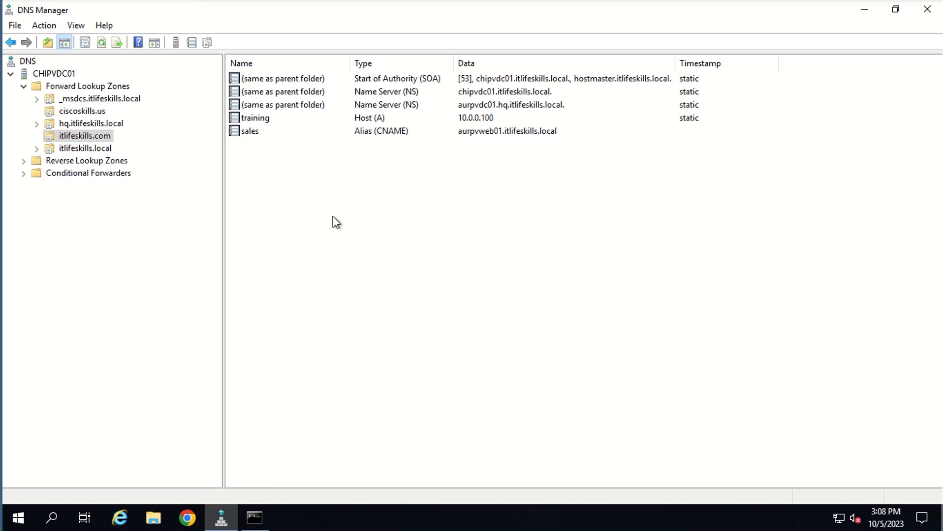
Start another CNAME record in itlifeskills.com and pick the crm alias from the ciscoskills.us zone as its target host
right_click(323, 219)
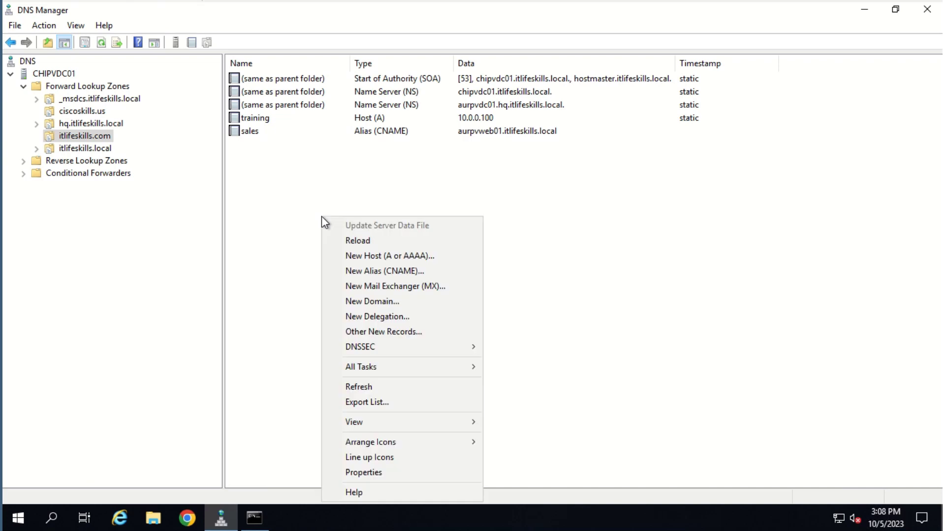
left_click(403, 273)
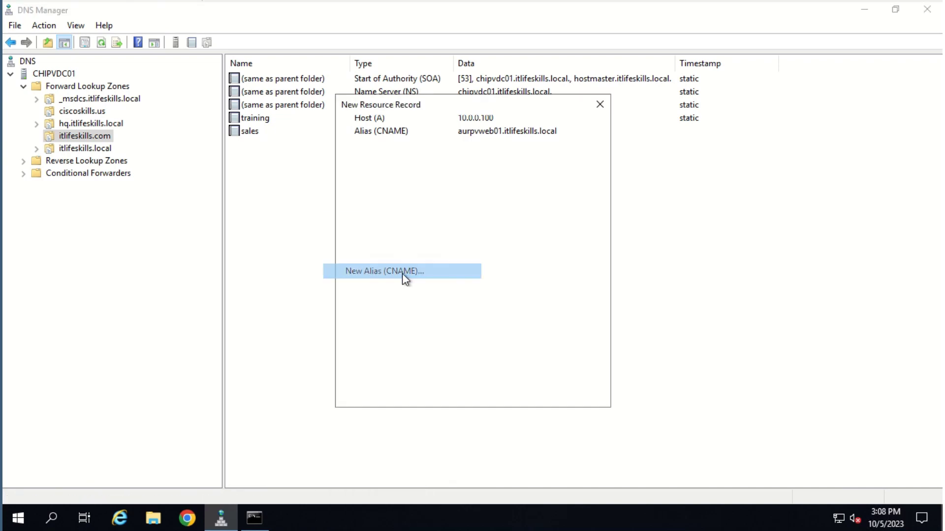
left_click(558, 232)
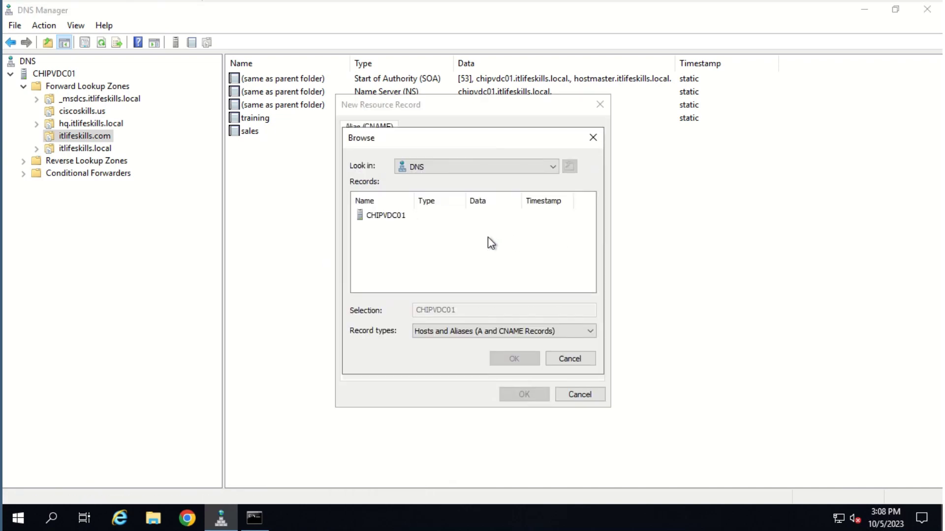
double_click(377, 215)
double_click(385, 216)
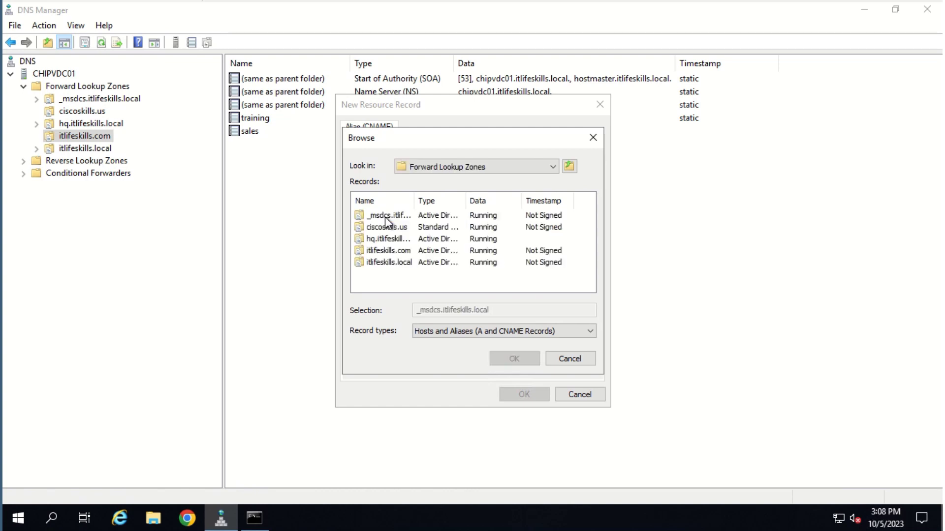
left_click(387, 226)
double_click(374, 217)
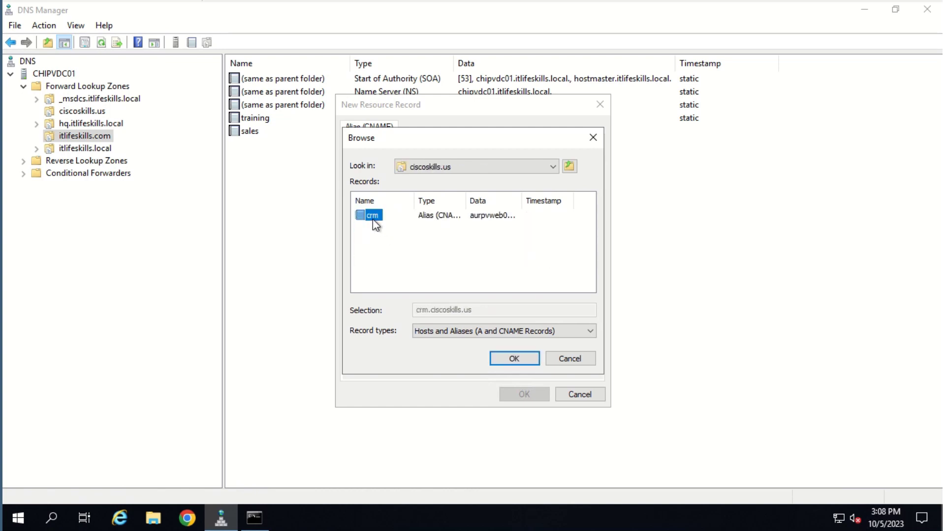
Name the alias that targets crm.ciscoskills.us crm and create the record
left_click(391, 163)
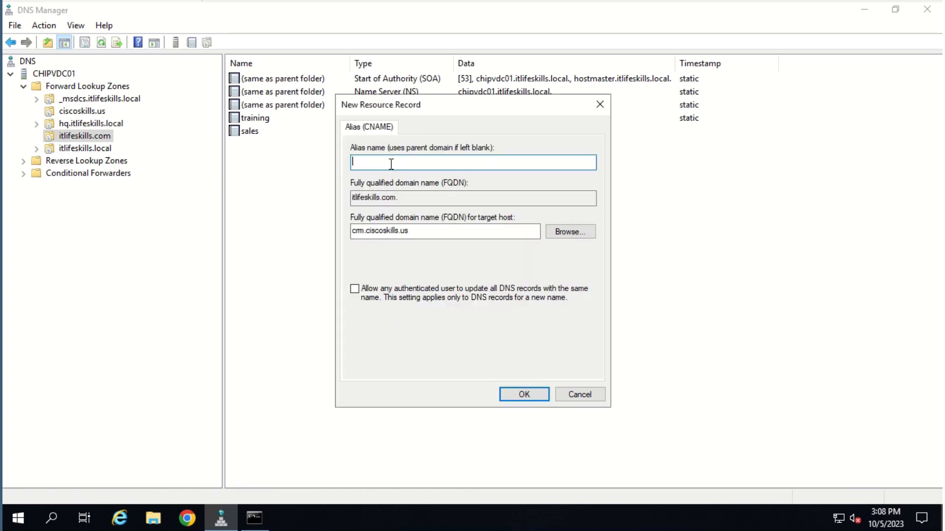
type("crm")
left_click(513, 392)
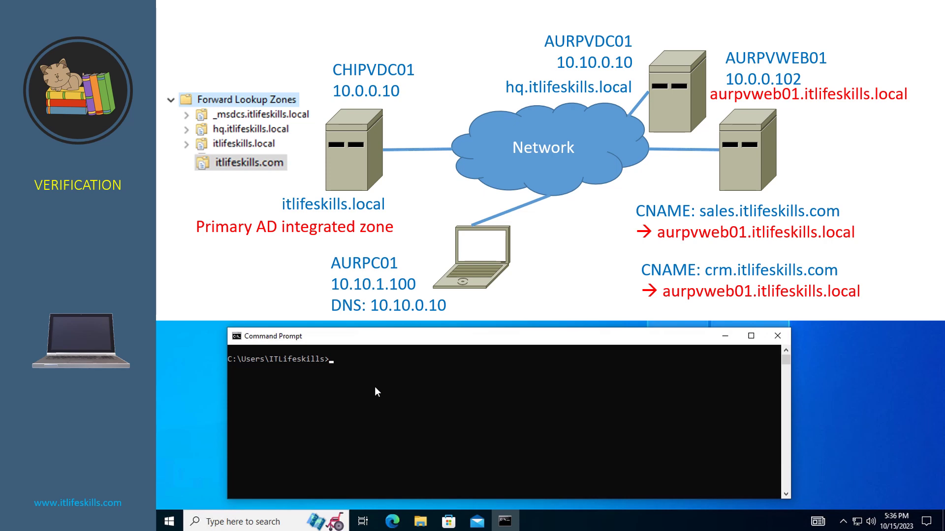
Check the client computer's name by running hostname in its Command Prompt
left_click(374, 387)
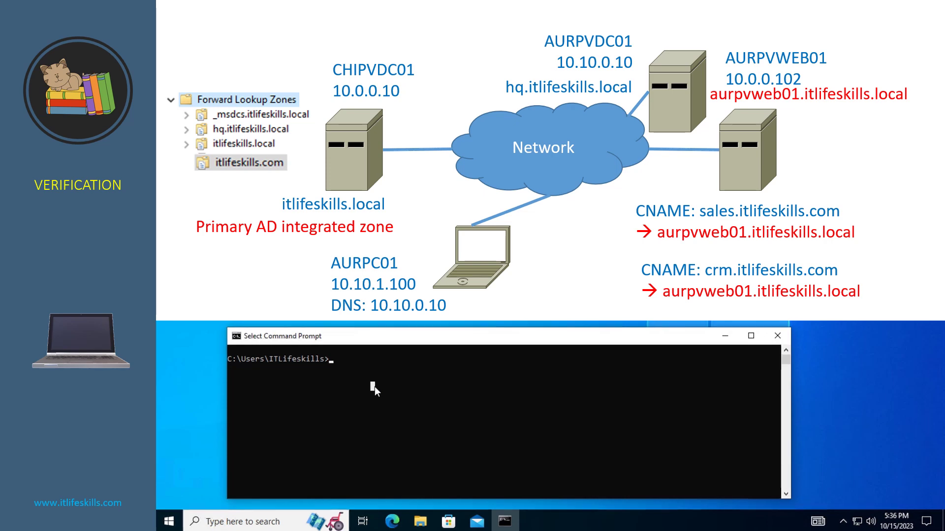
type("hos")
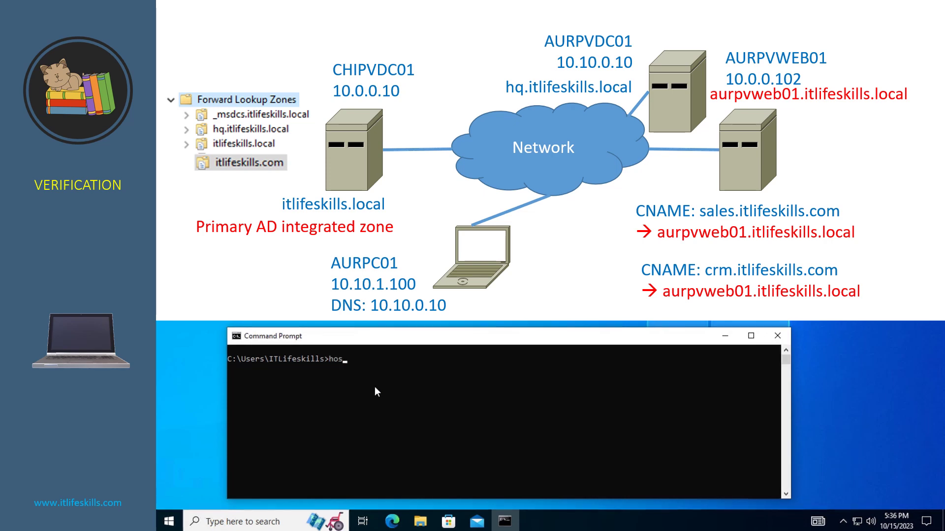
type("tname")
key("Return")
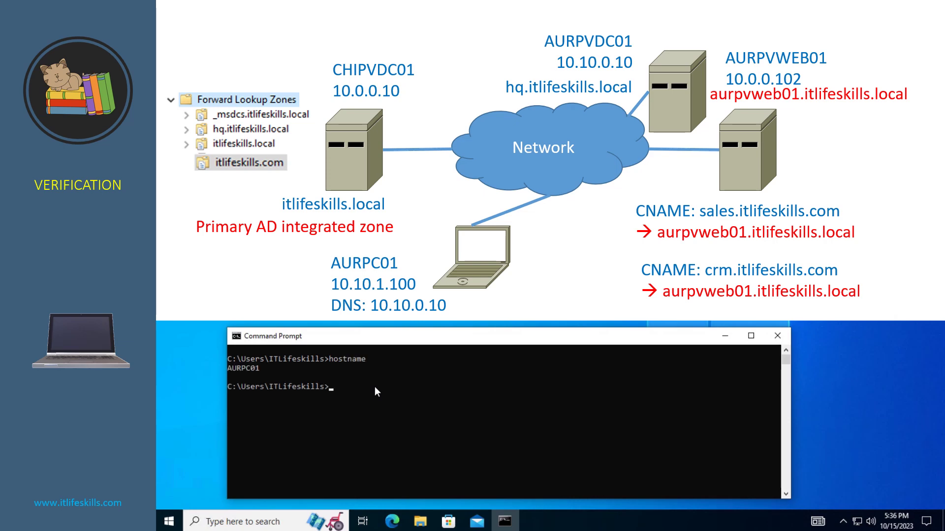